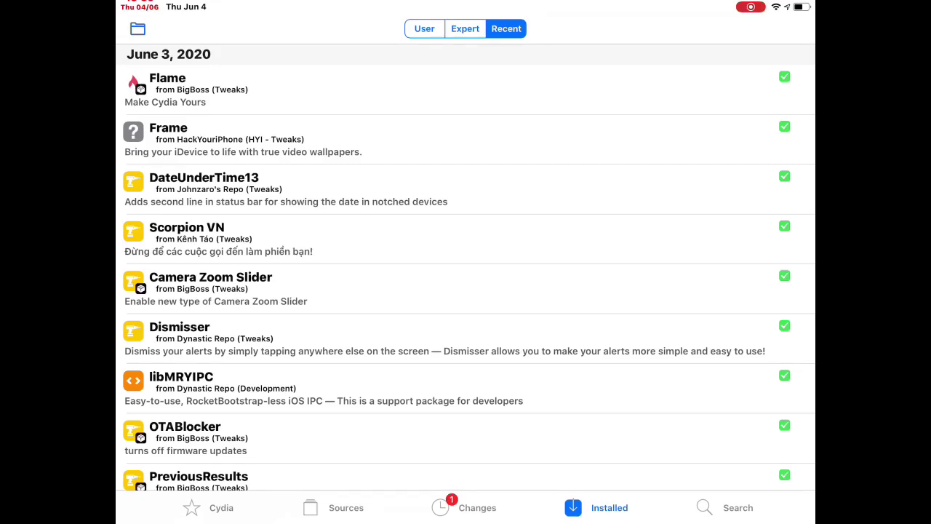
# Reopen Cydia and review the Flame tweak's package details and feature screenshots.
pyautogui.press('super+h')
pyautogui.moveTo(655, 218)
pyautogui.mouseDown()
pyautogui.moveTo(218, 218)
pyautogui.moveTo(654, 218)
pyautogui.mouseUp()
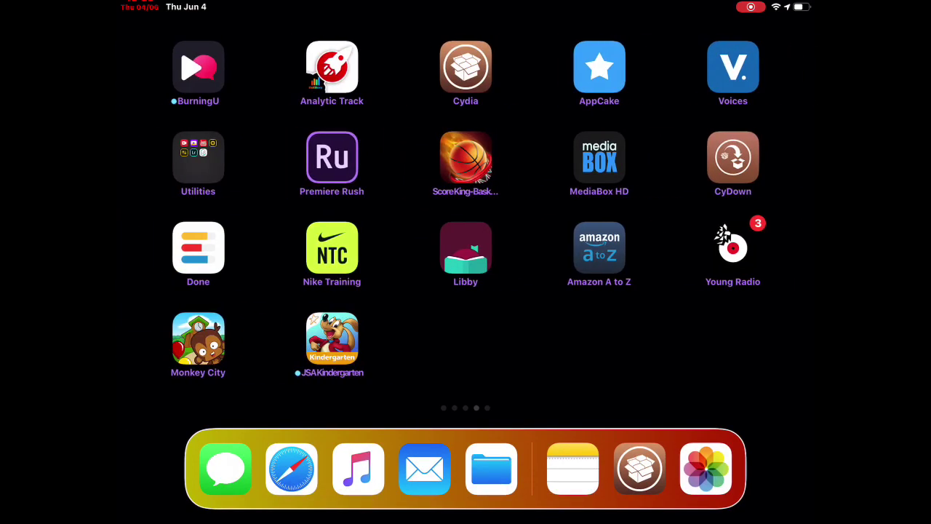
pyautogui.click(465, 67)
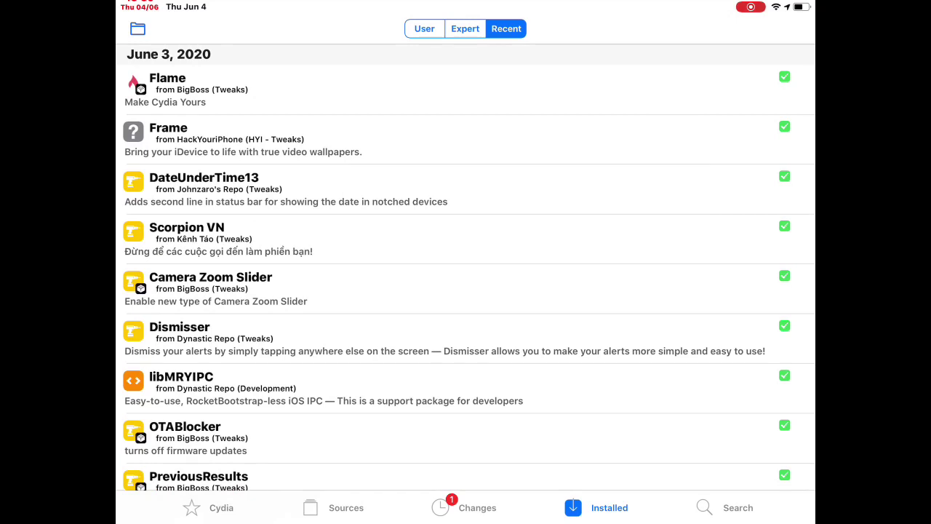
pyautogui.click(466, 88)
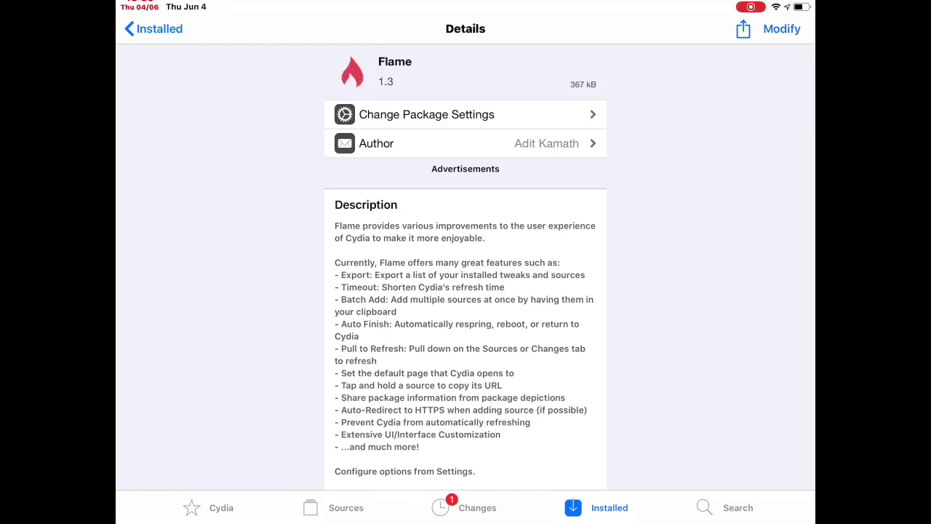
pyautogui.scroll(-10, 466, 291)
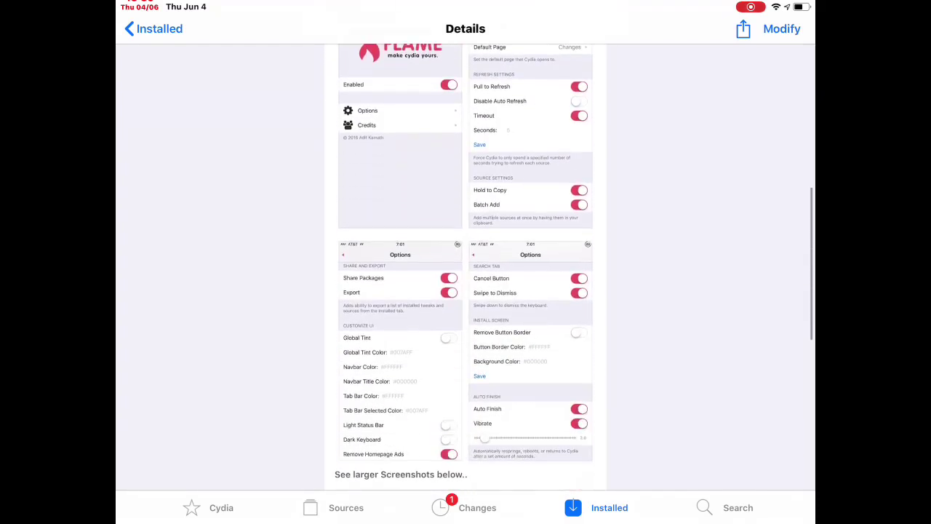
# Close Cydia, return to the first home screen page and launch Settings.
pyautogui.moveTo(465, 520); pyautogui.dragTo(465, 291)
pyautogui.moveTo(291, 327); pyautogui.dragTo(654, 327)
pyautogui.moveTo(291, 328); pyautogui.dragTo(655, 327)
pyautogui.click(599, 248)
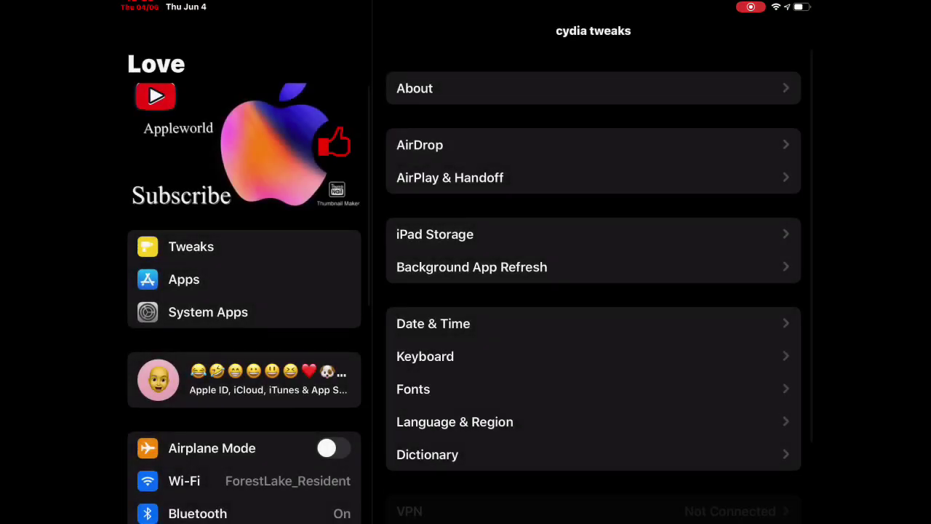
# Navigate to the Flame tweak's Options page in Settings and scroll down.
pyautogui.click(192, 247)
pyautogui.click(444, 219)
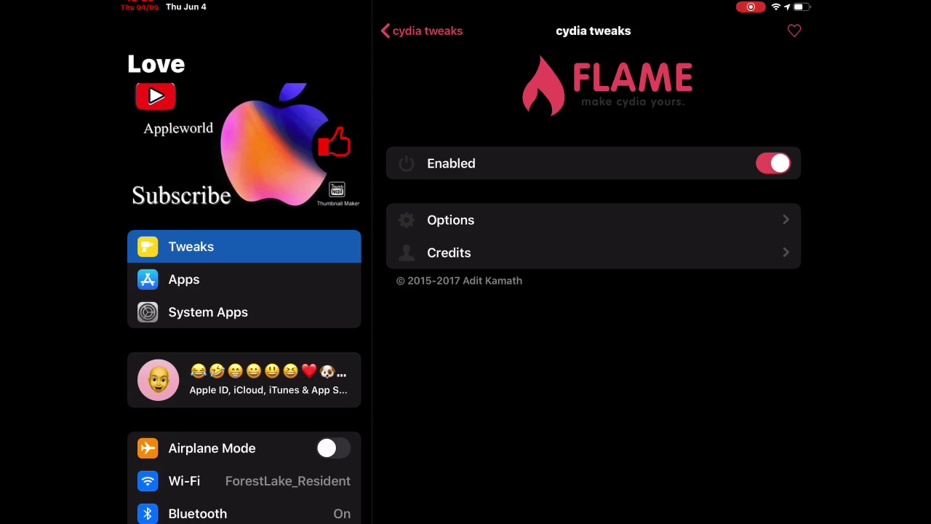
pyautogui.click(451, 220)
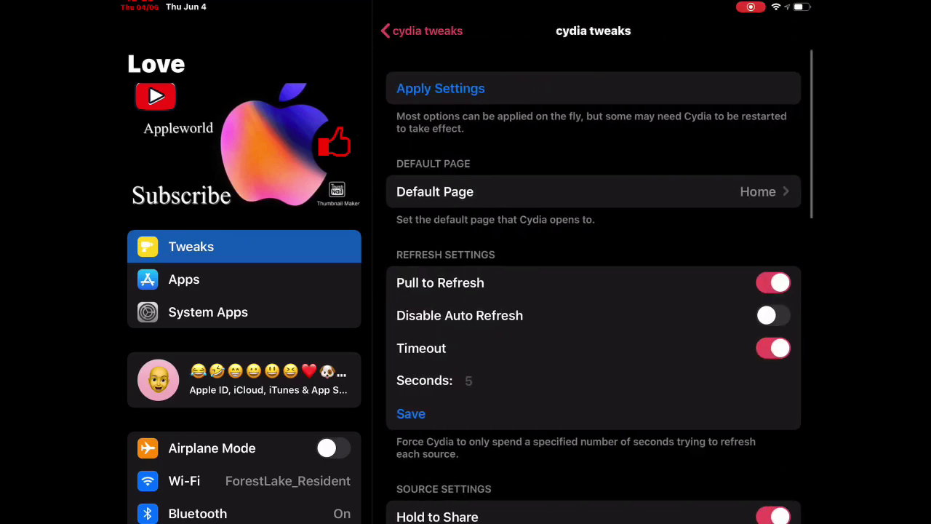
pyautogui.click(424, 31)
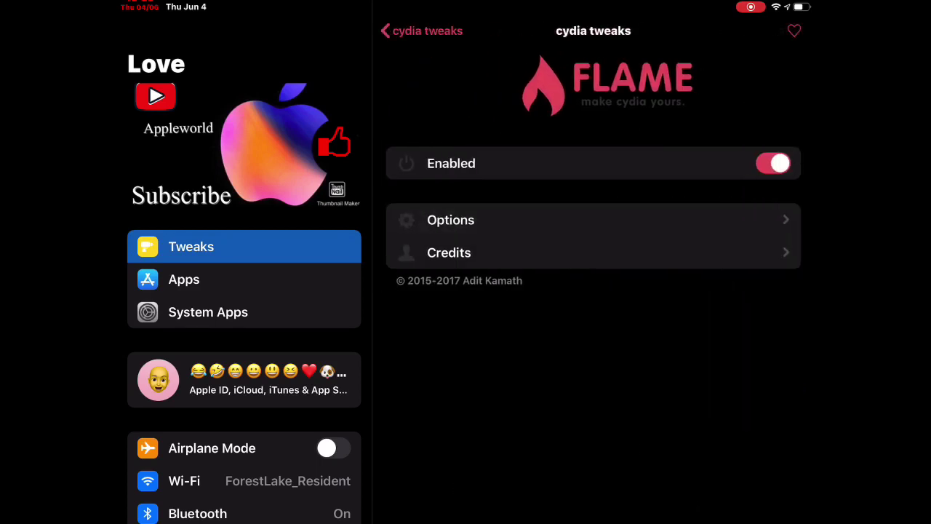
pyautogui.click(450, 219)
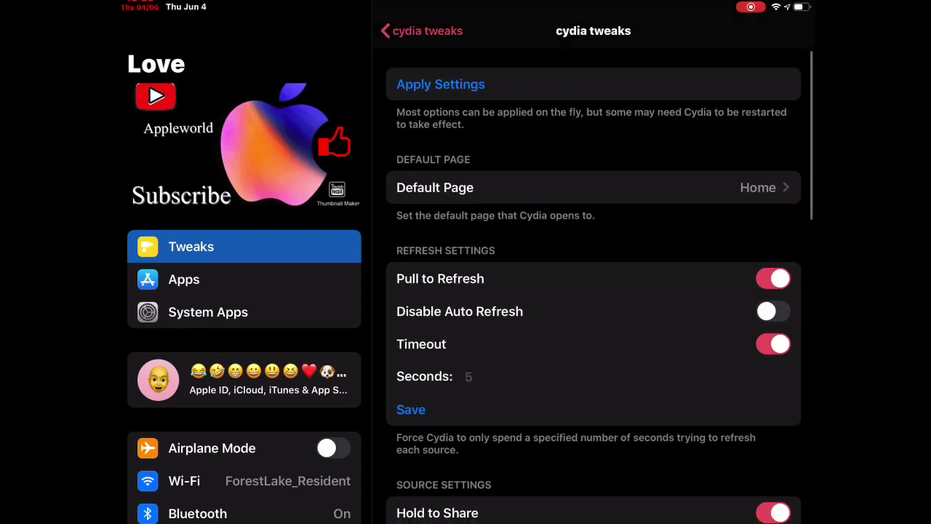
pyautogui.scroll(-3, 594, 291)
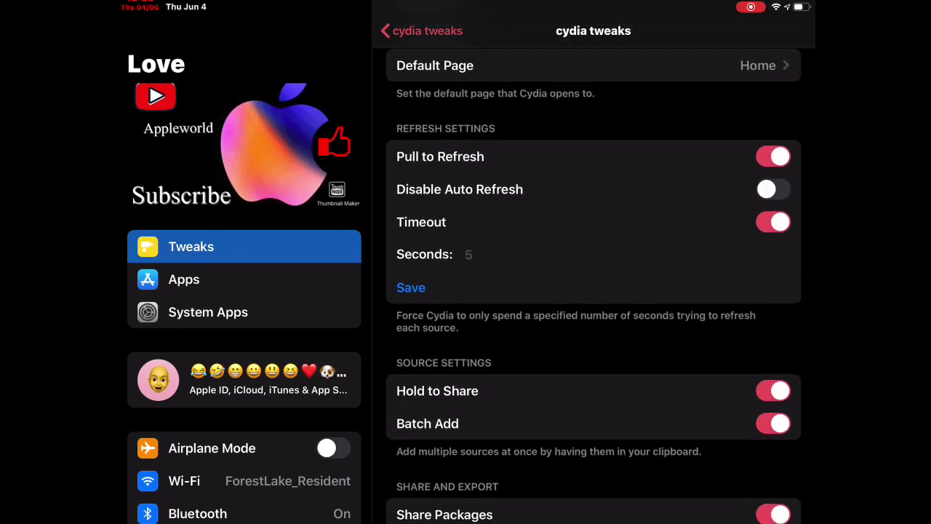
pyautogui.scroll(-5, 594, 291)
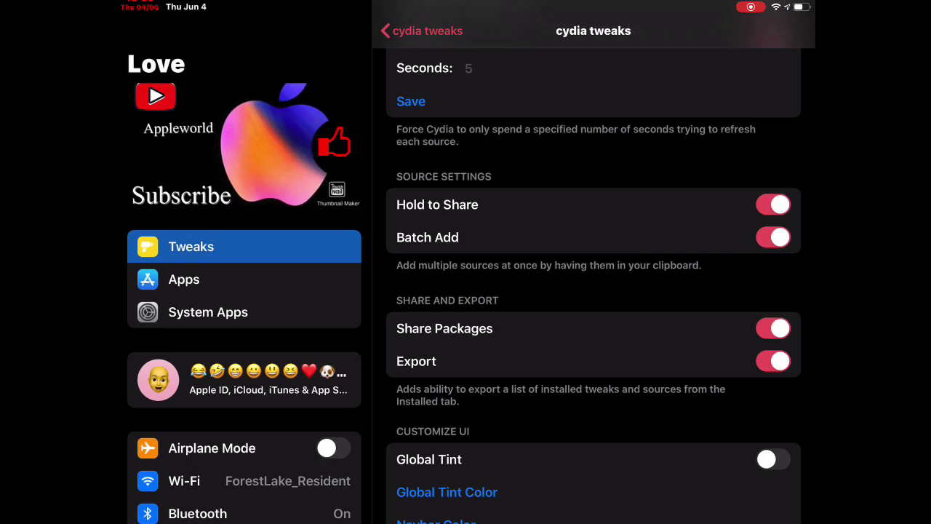
# Toggle Batch Add off and back on, then close Settings.
pyautogui.click(773, 237)
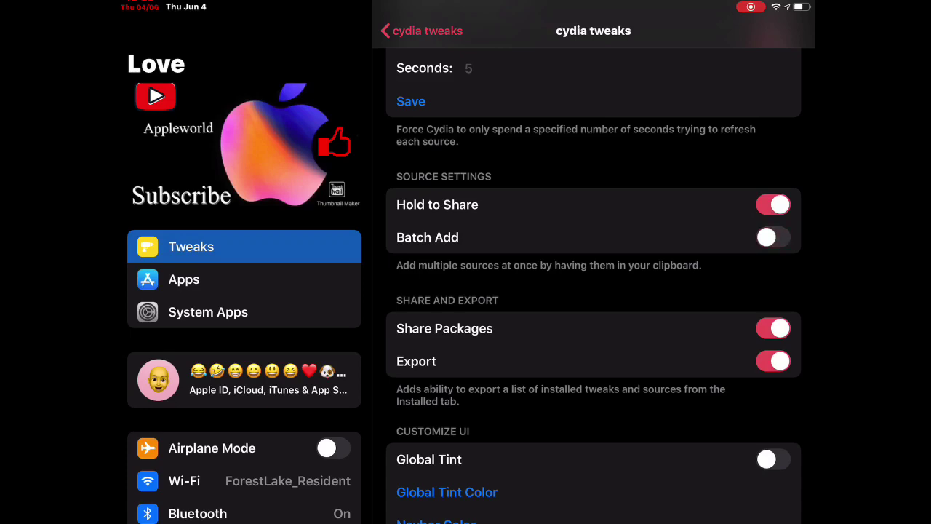
pyautogui.click(773, 237)
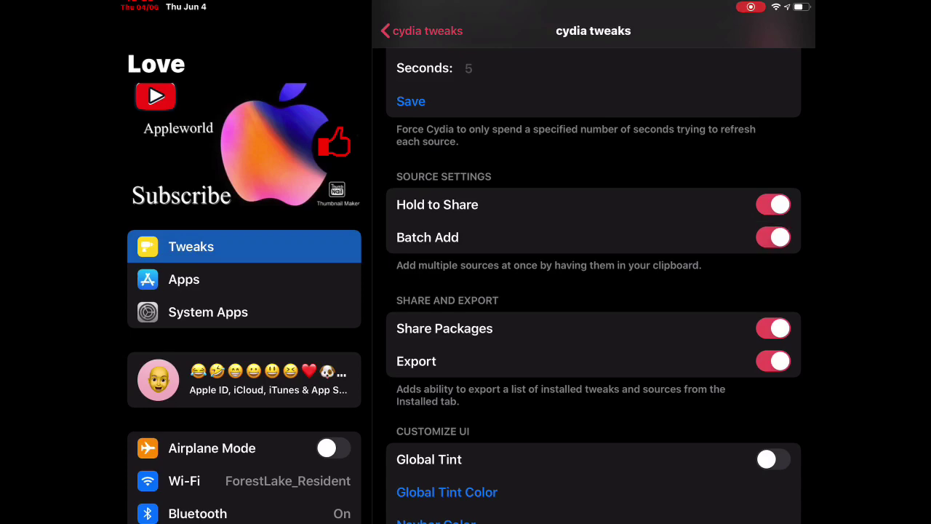
pyautogui.press('super')
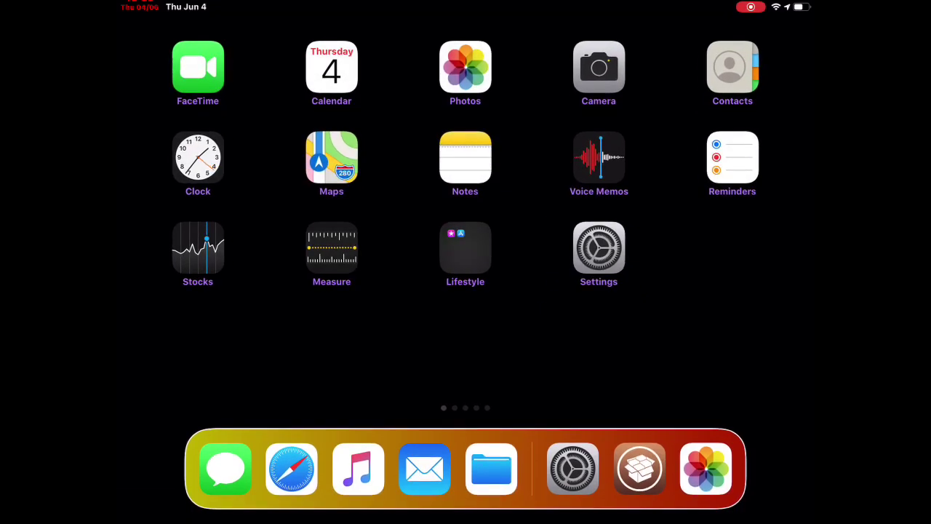
# In Notes, select all ten repo URLs from the first to the last and copy them.
pyautogui.click(465, 157)
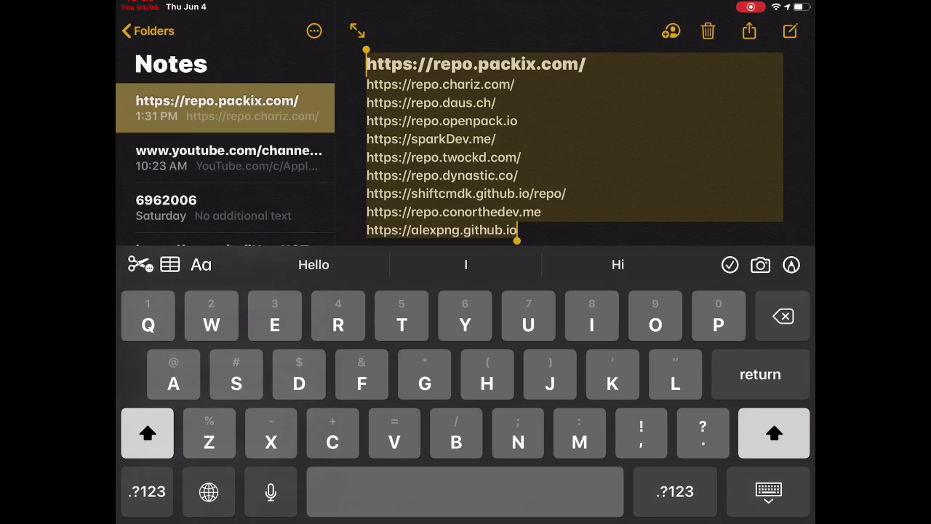
pyautogui.click(520, 157)
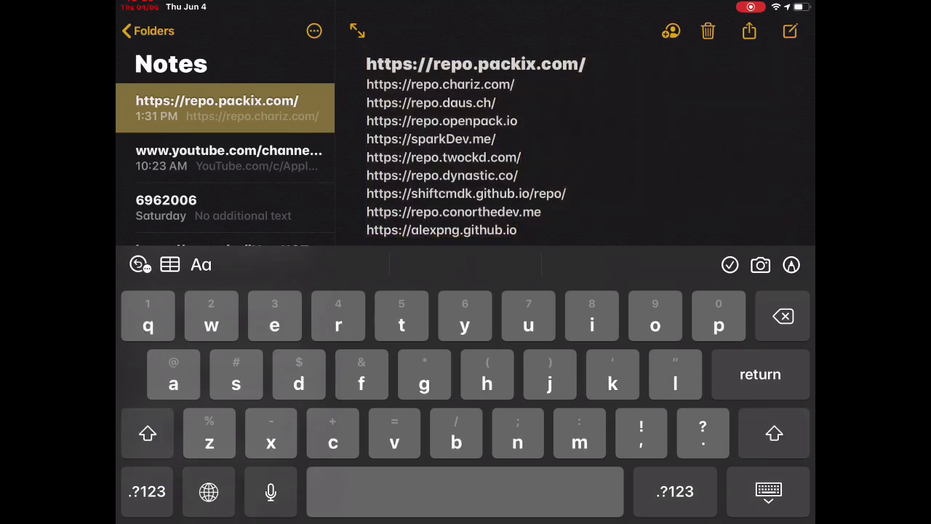
pyautogui.click(769, 491)
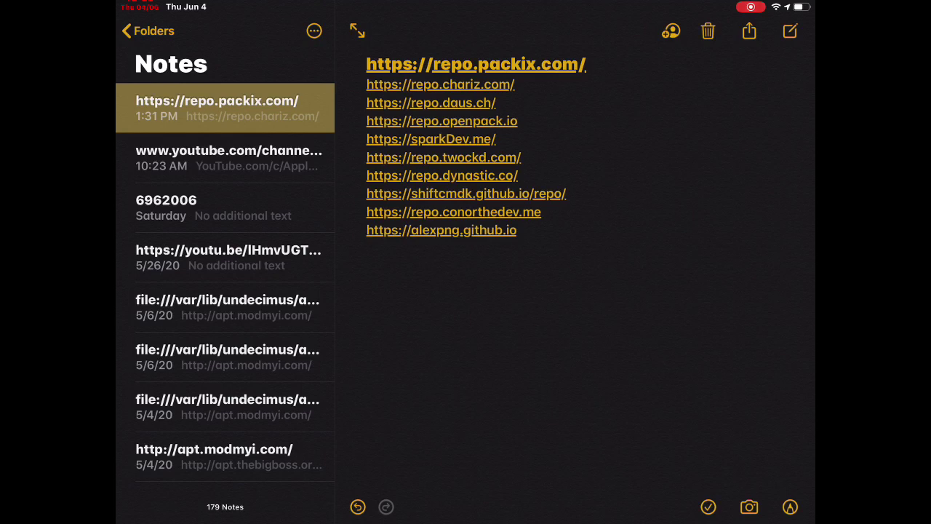
pyautogui.click(521, 157)
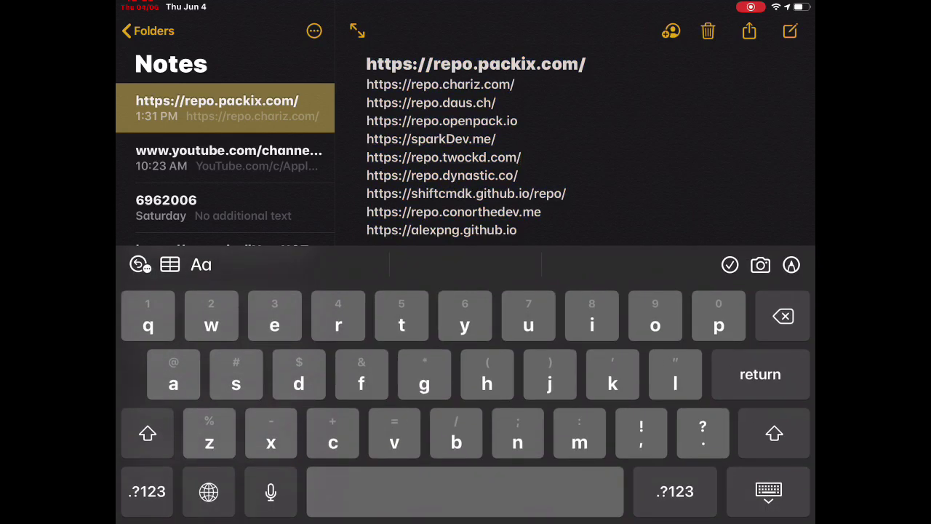
pyautogui.click(495, 175)
pyautogui.tripleClick(444, 157)
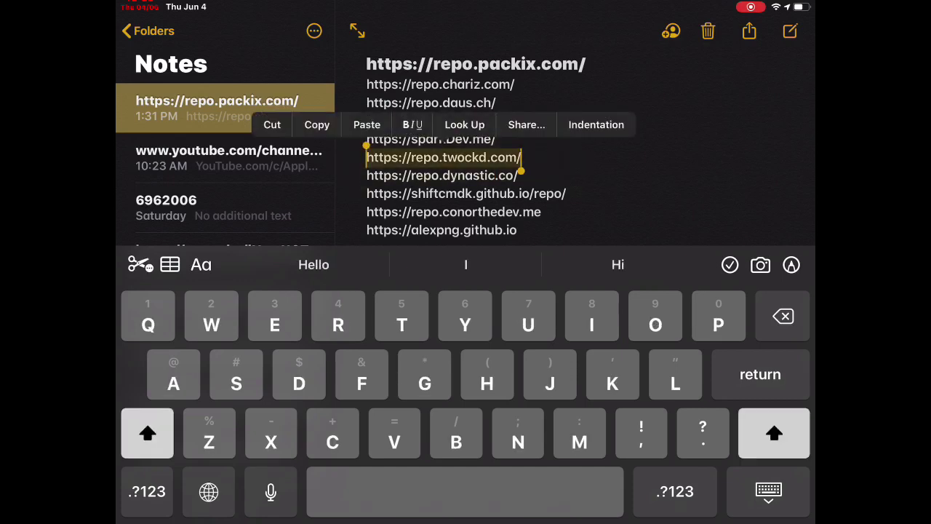
pyautogui.moveTo(366, 145); pyautogui.dragTo(366, 49)
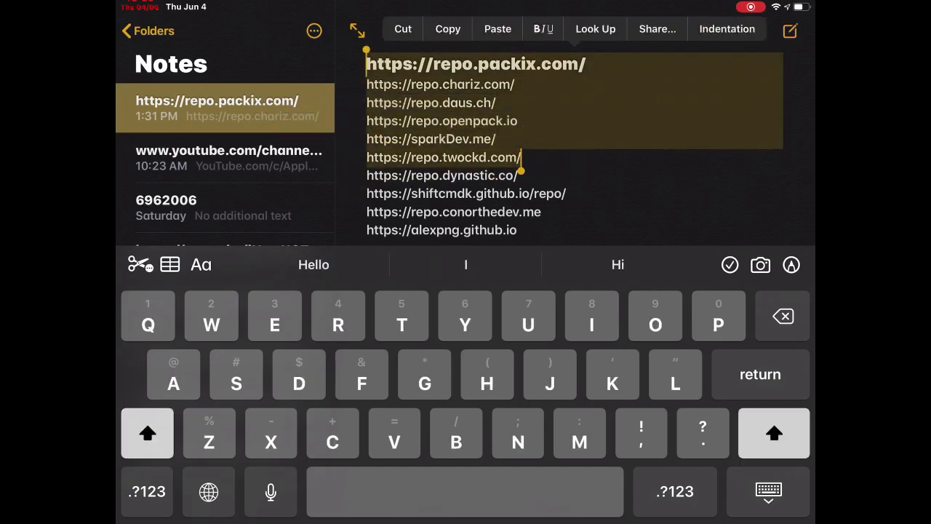
pyautogui.moveTo(520, 166)
pyautogui.mouseDown()
pyautogui.moveTo(540, 217)
pyautogui.moveTo(517, 234)
pyautogui.mouseUp()
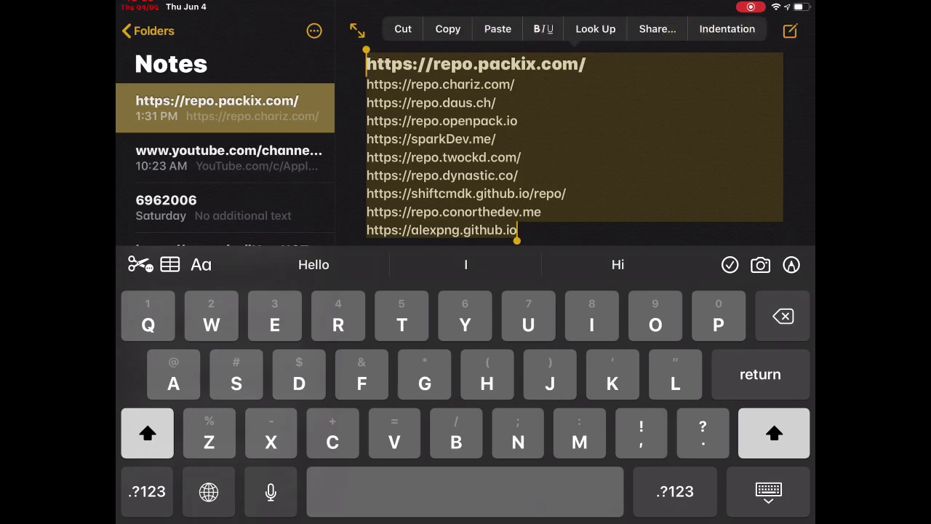
pyautogui.click(448, 29)
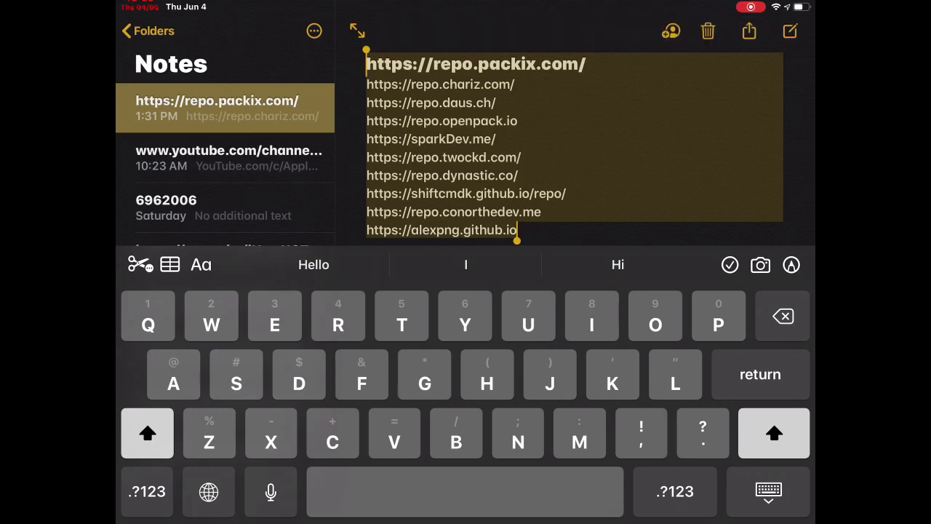
# Close Notes and page over to the home screen holding Cydia.
pyautogui.moveTo(466, 520); pyautogui.dragTo(465, 291)
pyautogui.moveTo(654, 218); pyautogui.dragTo(349, 218)
pyautogui.moveTo(655, 218); pyautogui.dragTo(291, 219)
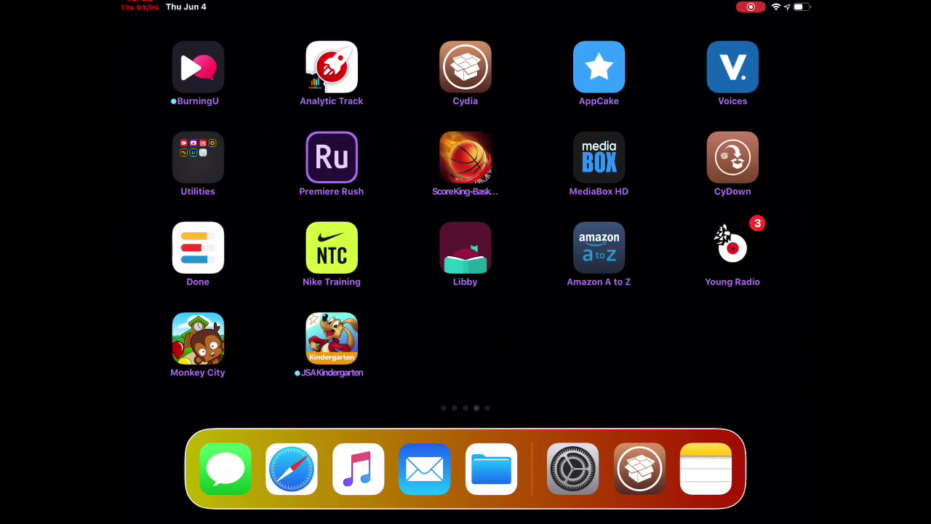
# In Cydia Sources, choose Edit, Add, then Batch Mode to list the ten copied repo URLs.
pyautogui.click(465, 67)
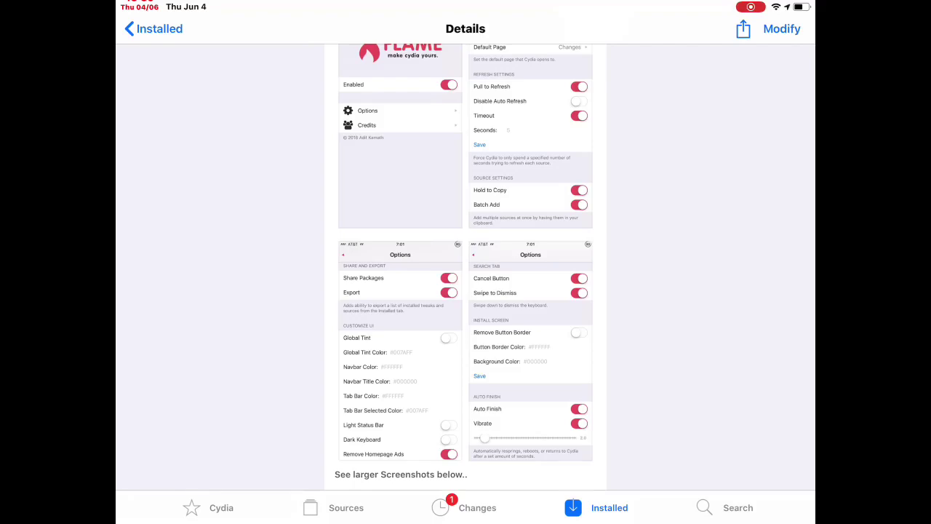
pyautogui.click(153, 28)
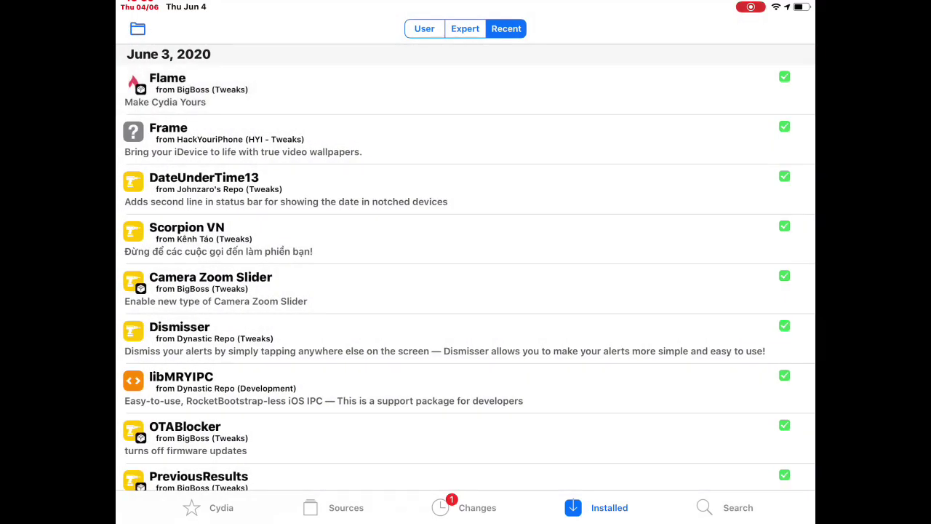
pyautogui.click(335, 507)
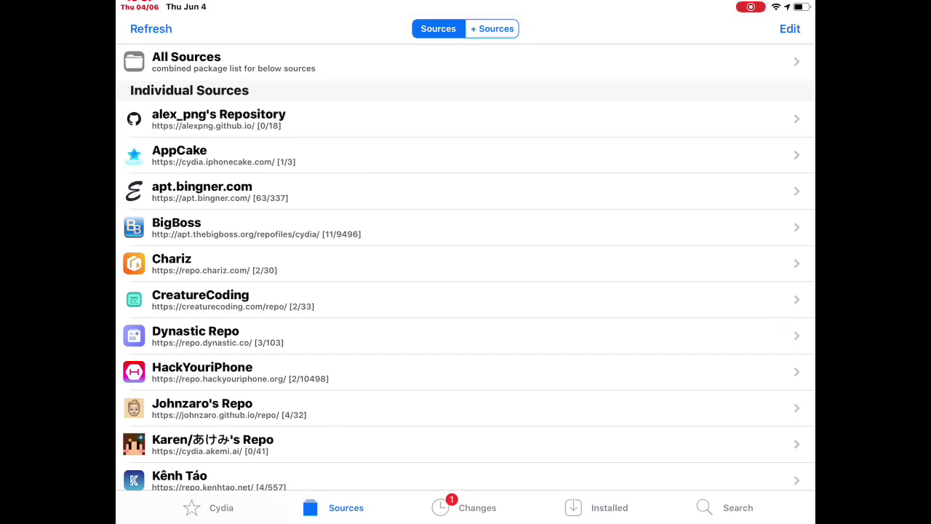
pyautogui.click(790, 28)
pyautogui.click(140, 28)
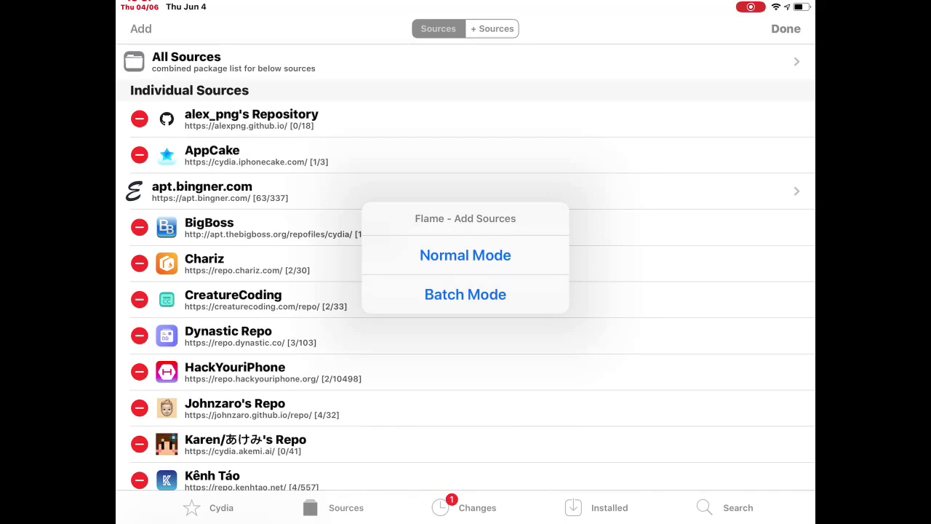
pyautogui.click(465, 294)
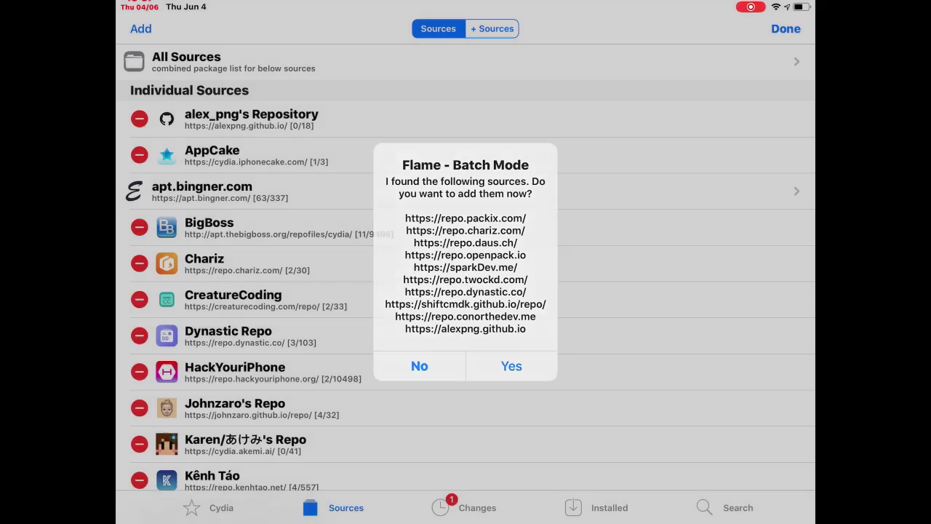
# Dismiss the Batch Mode prompt and take the sources list out of edit mode.
pyautogui.click(511, 366)
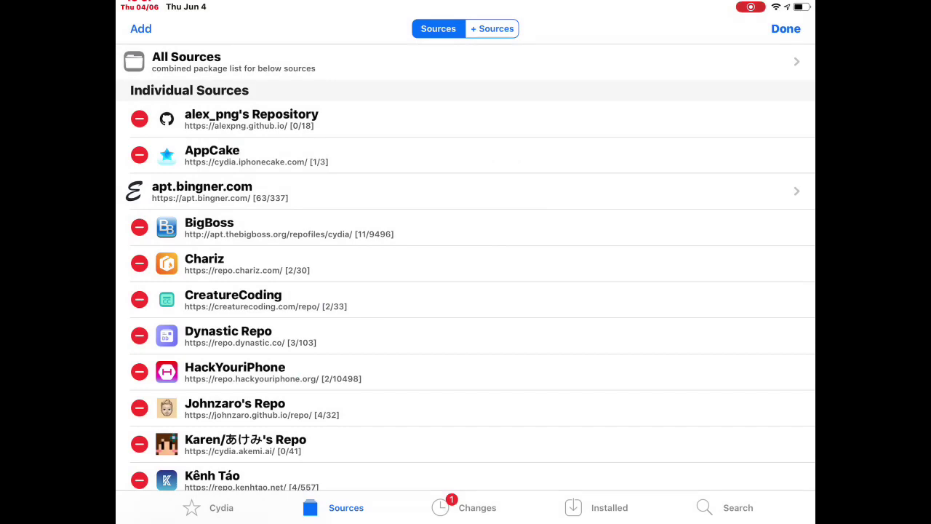
pyautogui.scroll(-5, 466, 277)
pyautogui.scroll(-4, 466, 276)
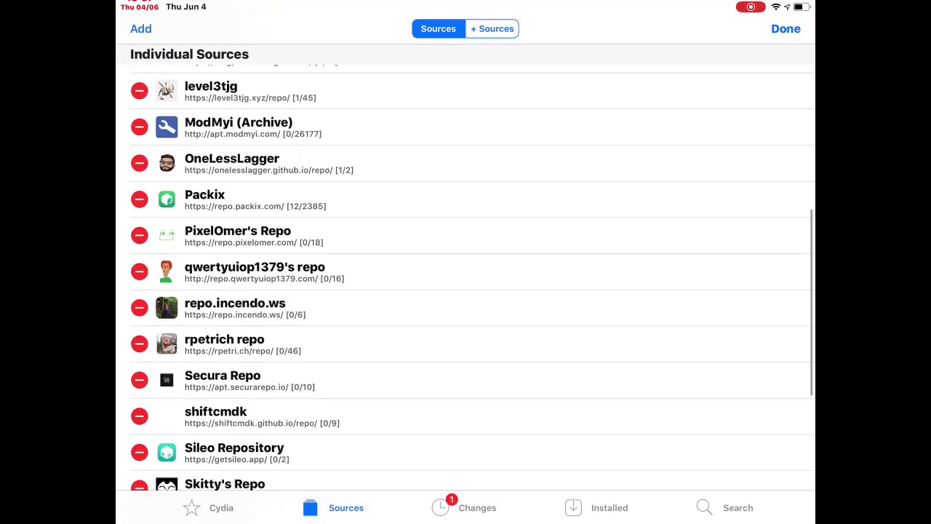
pyautogui.scroll(3, 466, 277)
pyautogui.click(786, 28)
# Scroll down through the sources list and back up to the top.
pyautogui.scroll(-3, 465, 276)
pyautogui.scroll(-4, 465, 277)
pyautogui.scroll(-4, 466, 277)
pyautogui.scroll(-3, 465, 276)
pyautogui.scroll(4, 465, 277)
pyautogui.scroll(10, 465, 276)
pyautogui.scroll(5, 466, 276)
pyautogui.scroll(2, 466, 276)
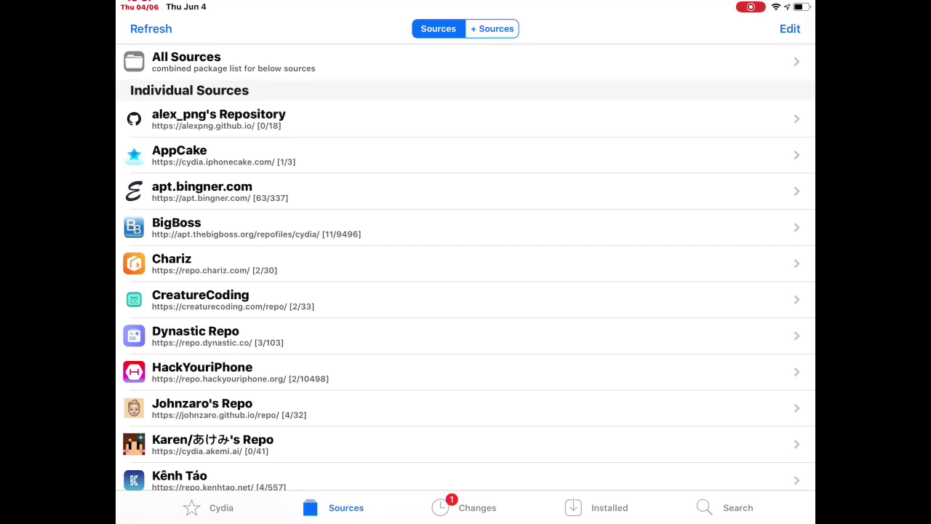
pyautogui.press('super+h')
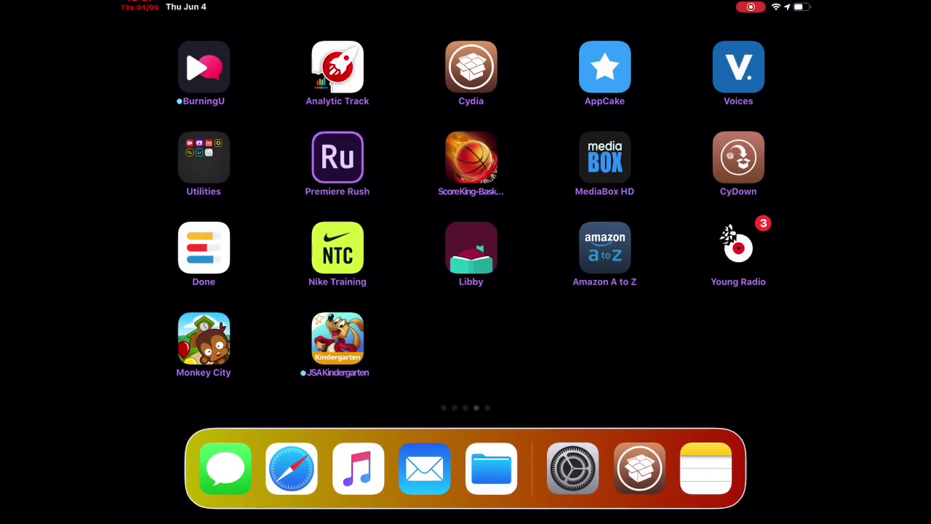
pyautogui.hscroll(-5, 466, 211)
pyautogui.hscroll(-5, 465, 211)
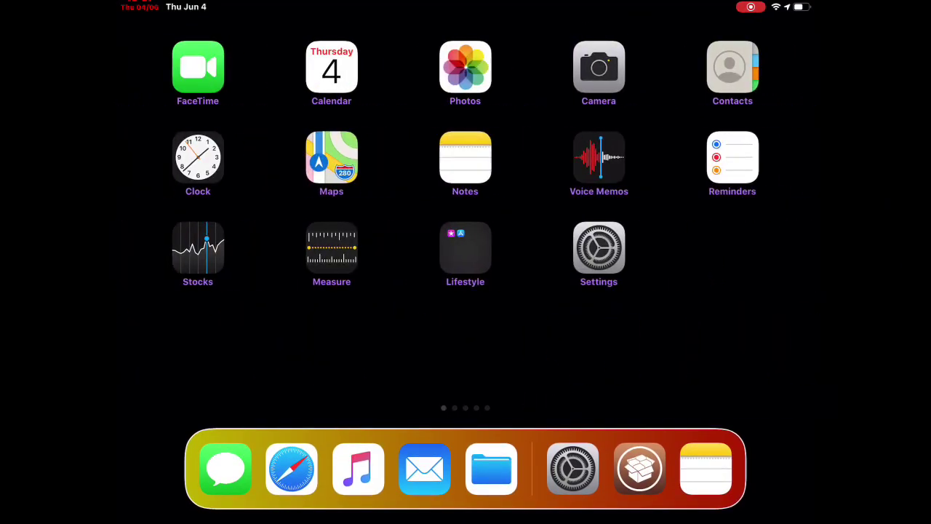
pyautogui.click(465, 157)
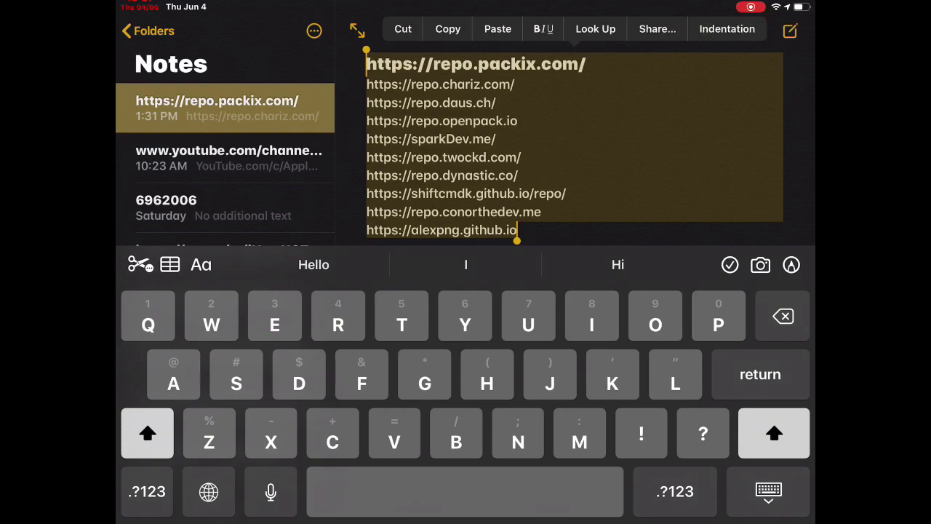
pyautogui.press('super+h')
pyautogui.hscroll(5, 465, 211)
pyautogui.hscroll(5, 465, 211)
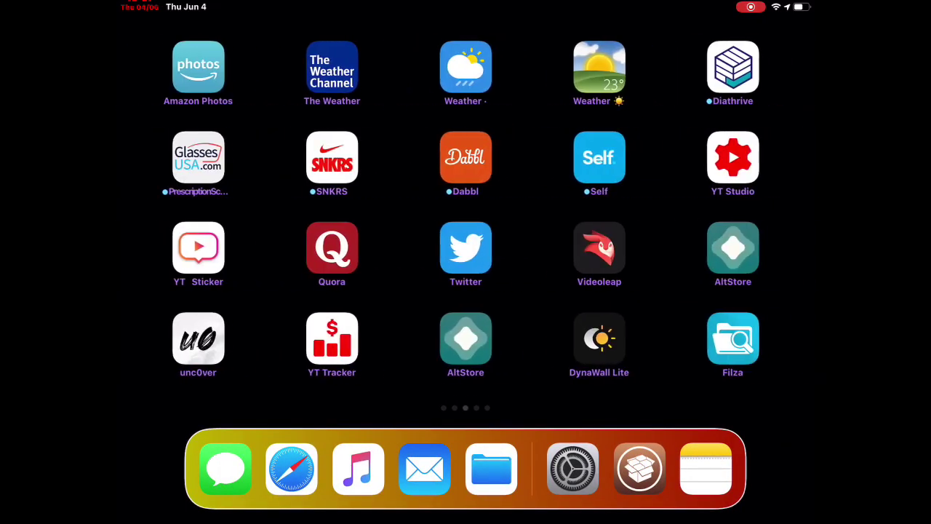
# Reopen the Batch Mode prompt from Sources, decline adding the ten URLs, and exit edit mode.
pyautogui.click(638, 467)
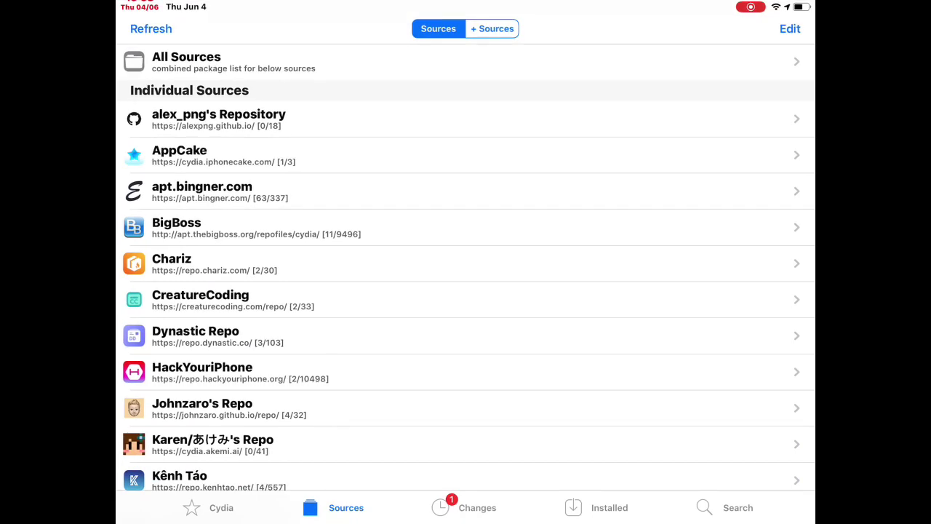
pyautogui.click(790, 28)
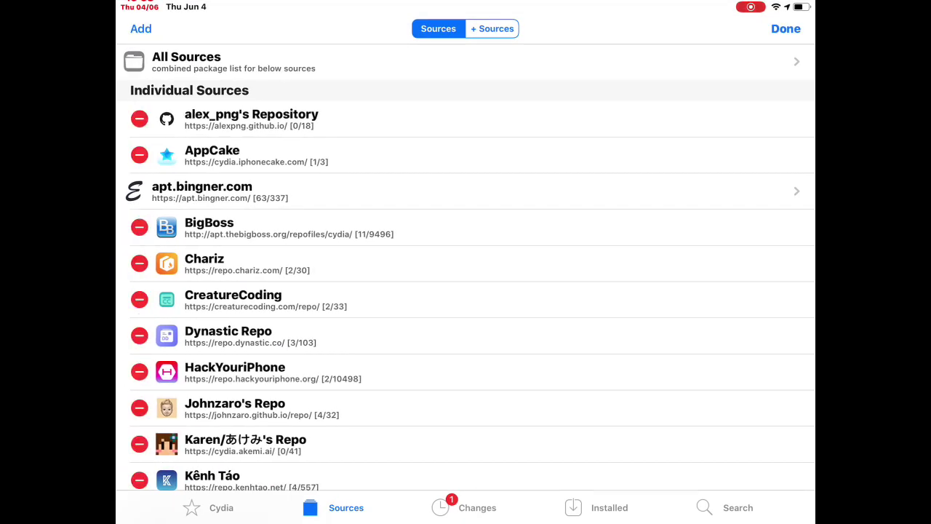
pyautogui.click(140, 28)
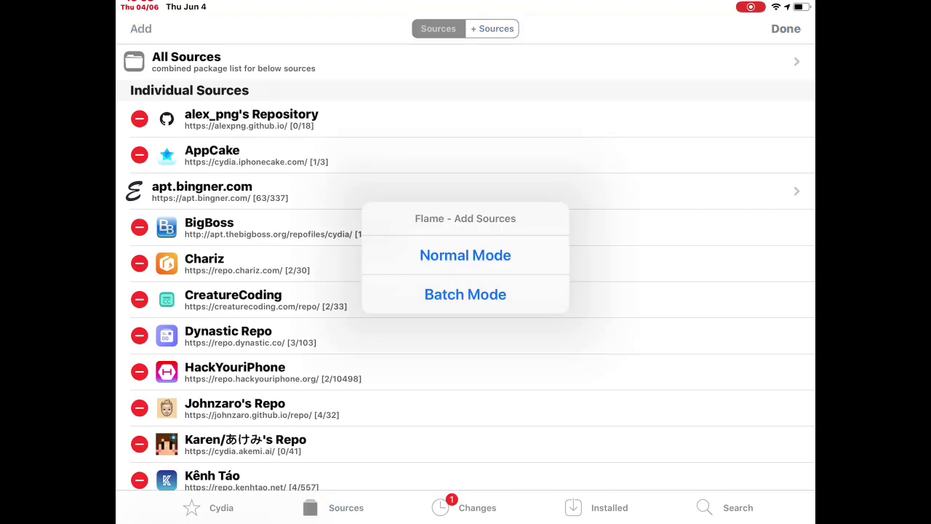
pyautogui.click(465, 294)
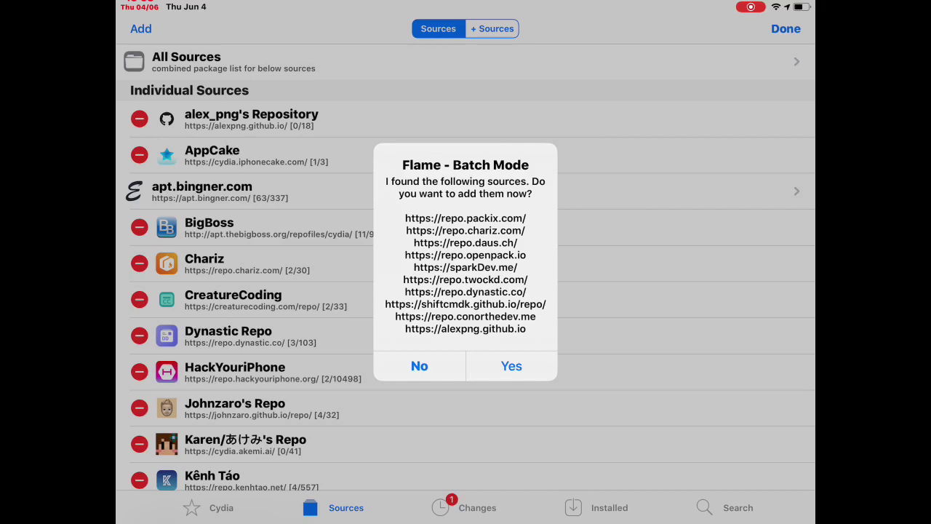
pyautogui.click(511, 366)
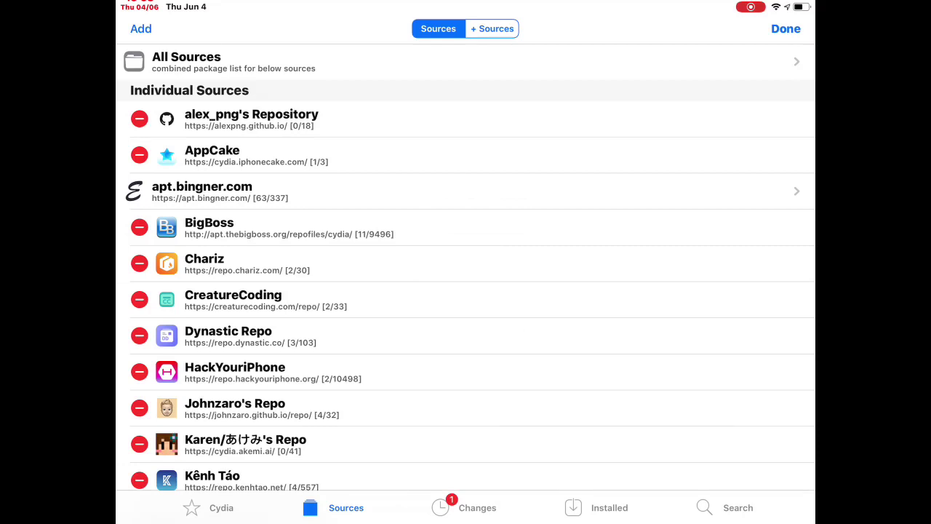
pyautogui.click(786, 28)
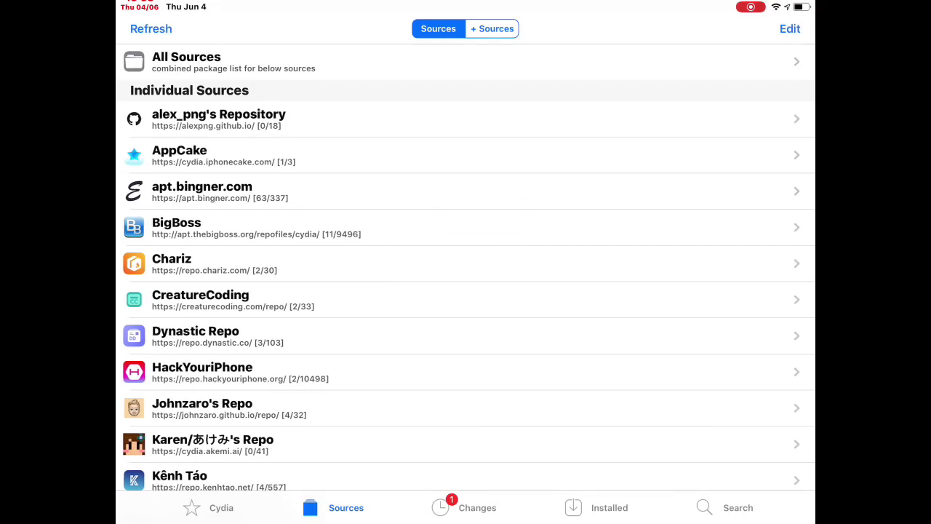